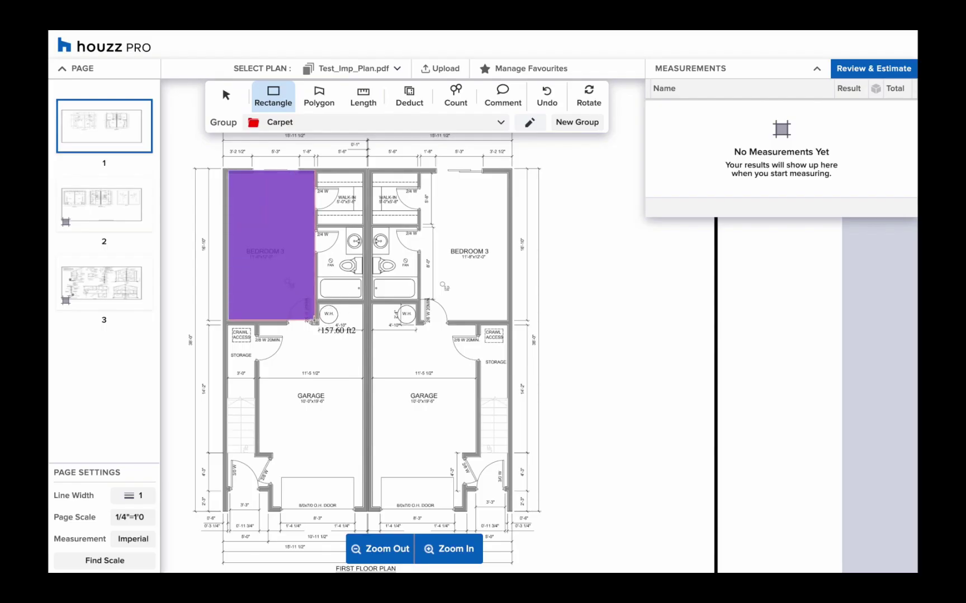
- Measure carpet over the walk-in closet with a rectangle and outline the right bedroom as a polygon
drag(317, 173, 364, 227)
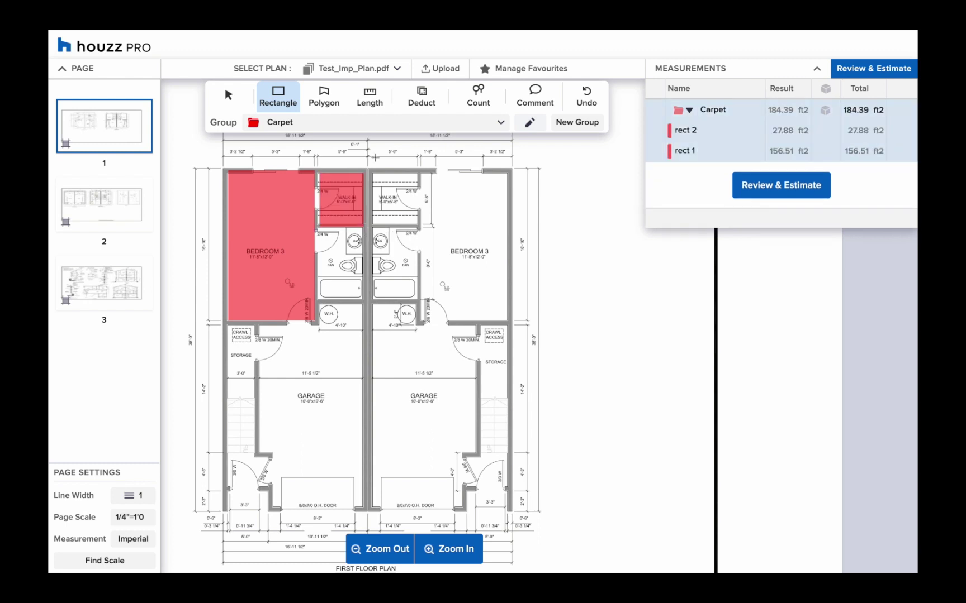
click(324, 96)
click(372, 172)
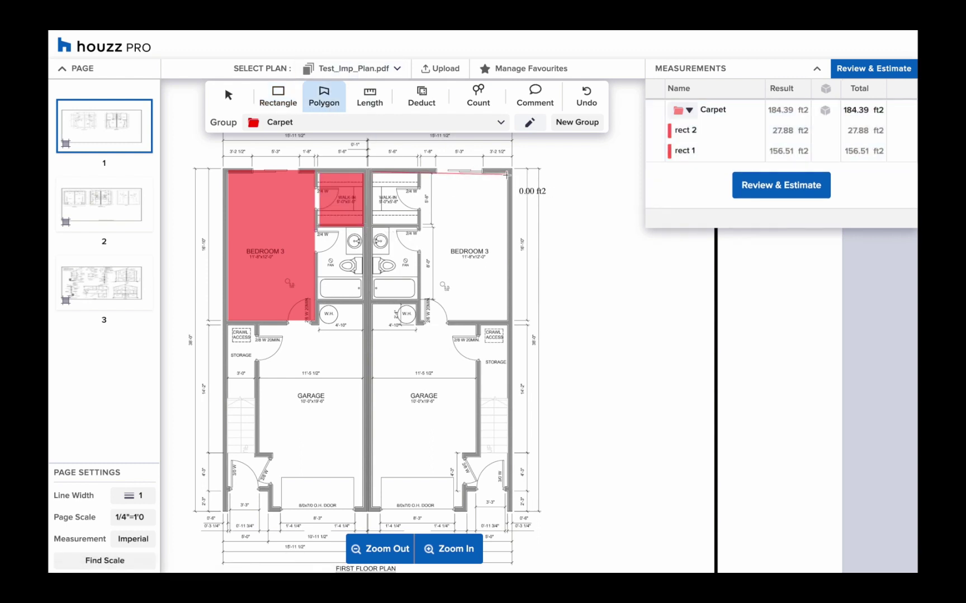
click(508, 171)
click(508, 323)
click(427, 323)
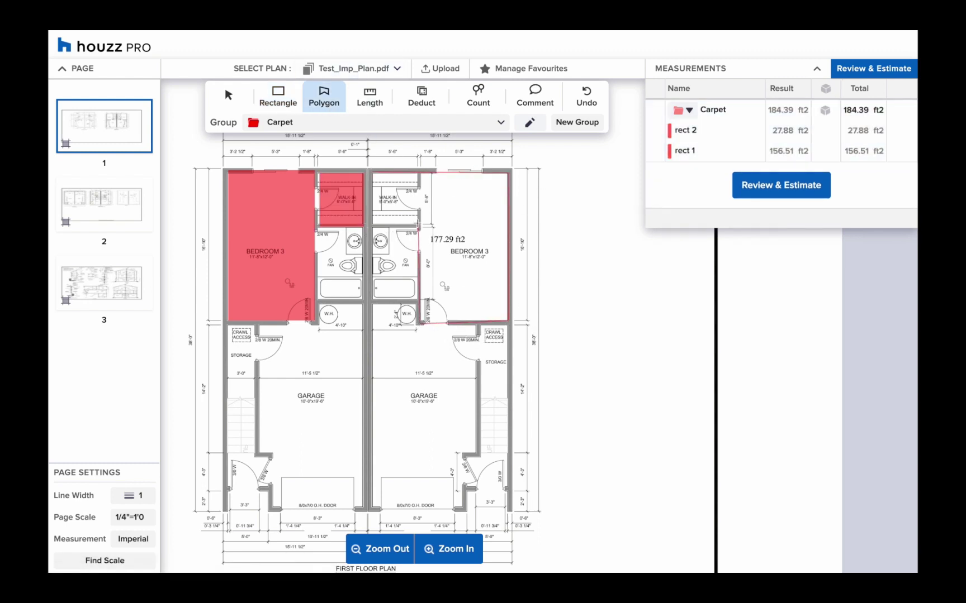
click(420, 227)
click(372, 171)
- Count three Downlight fixtures on the plan, two of them in the right bedroom
click(478, 95)
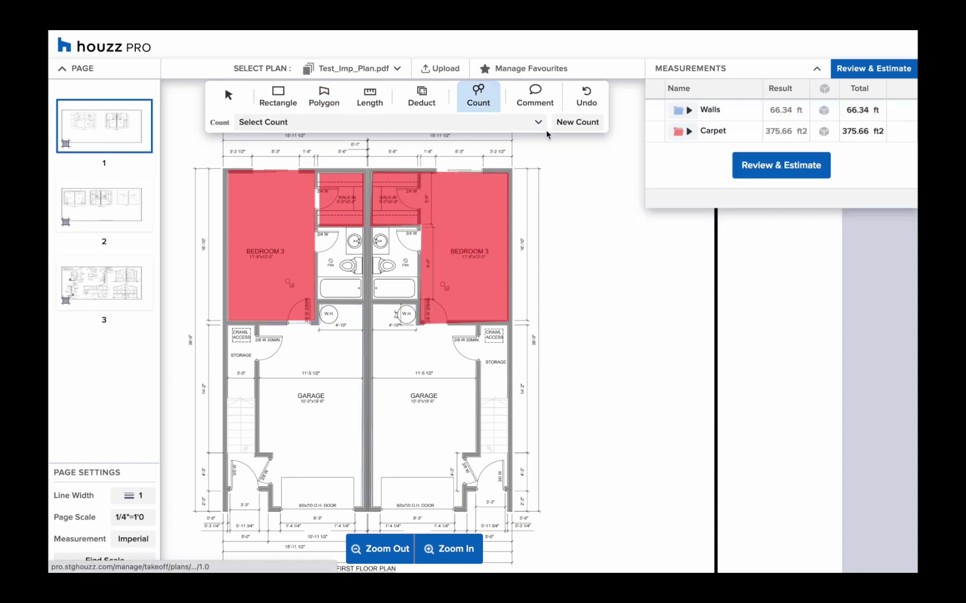
click(392, 123)
click(278, 170)
click(463, 276)
click(460, 210)
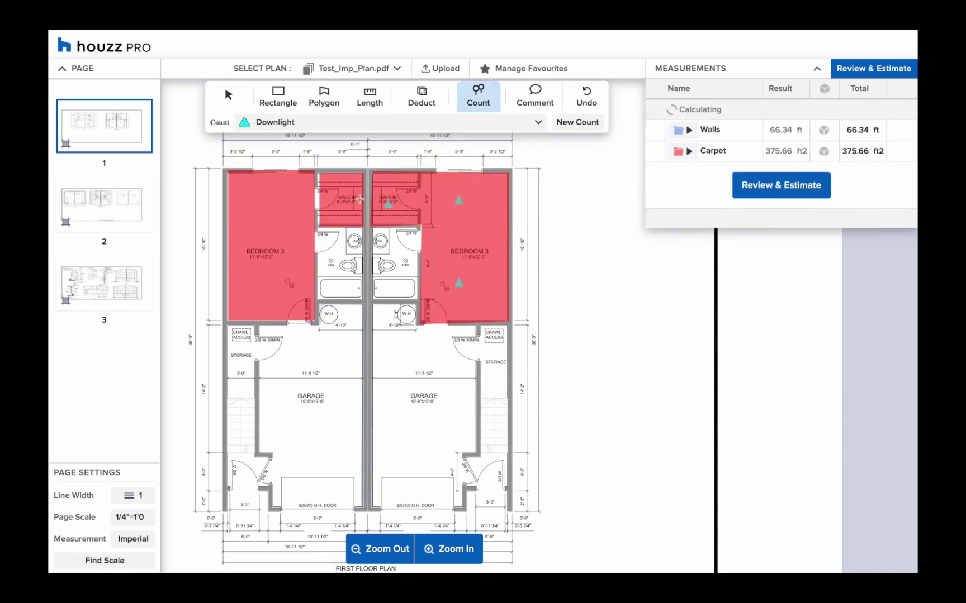
click(359, 201)
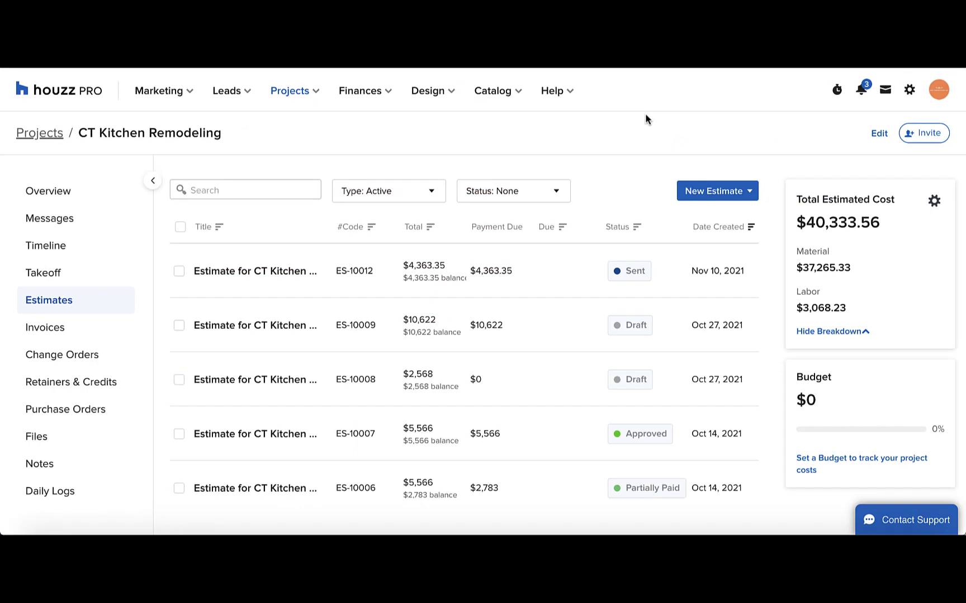
- Browse the estimate template list, cancel without choosing one, and reopen the new-estimate choices
click(696, 191)
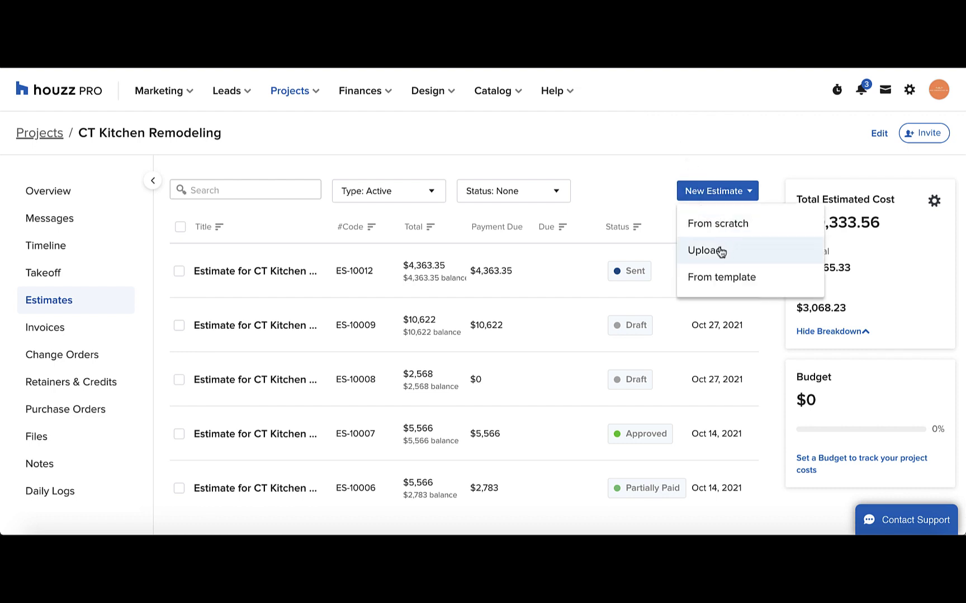
click(718, 281)
click(562, 295)
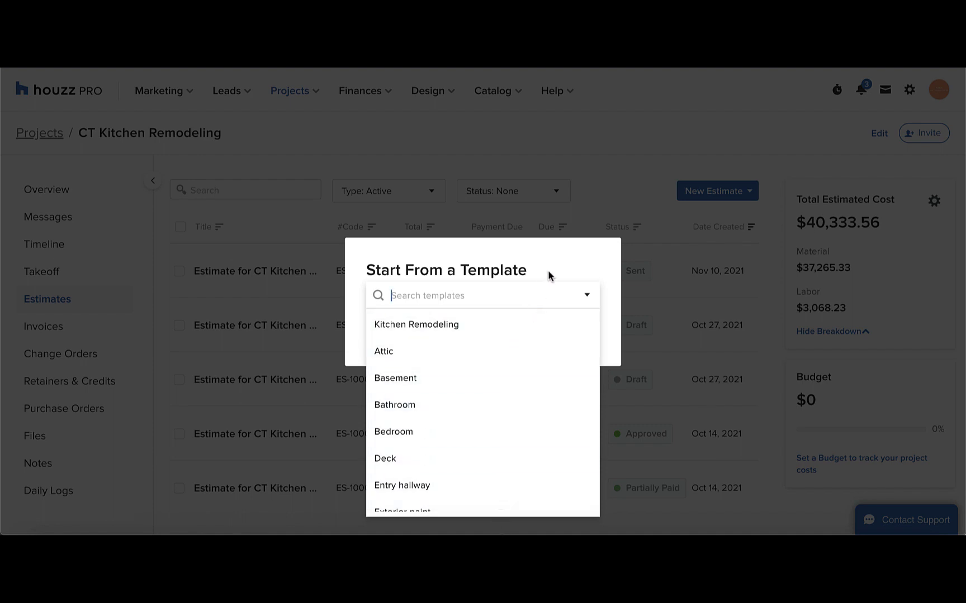
scroll(491, 425, down, 2)
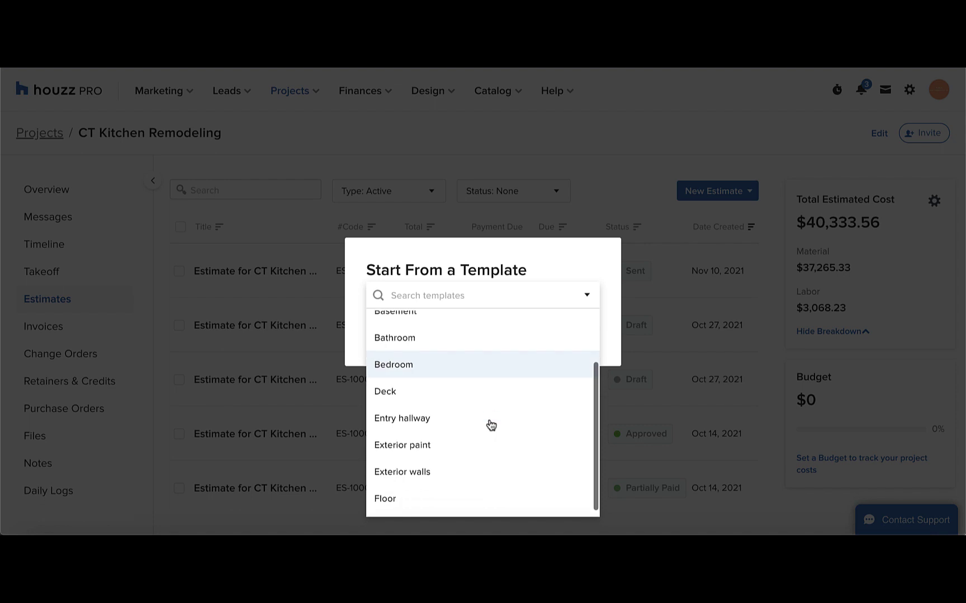
scroll(491, 425, up, 2)
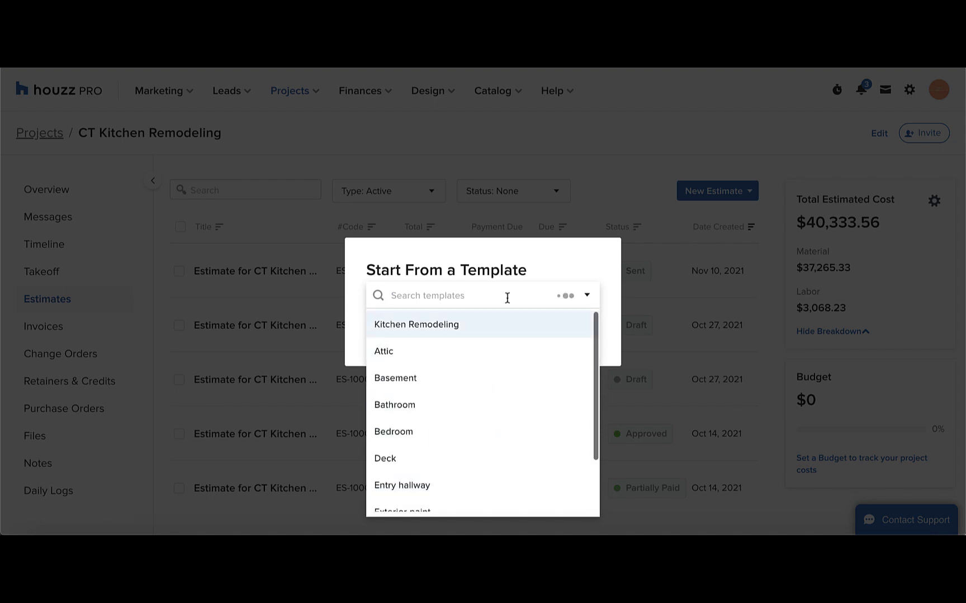
click(528, 249)
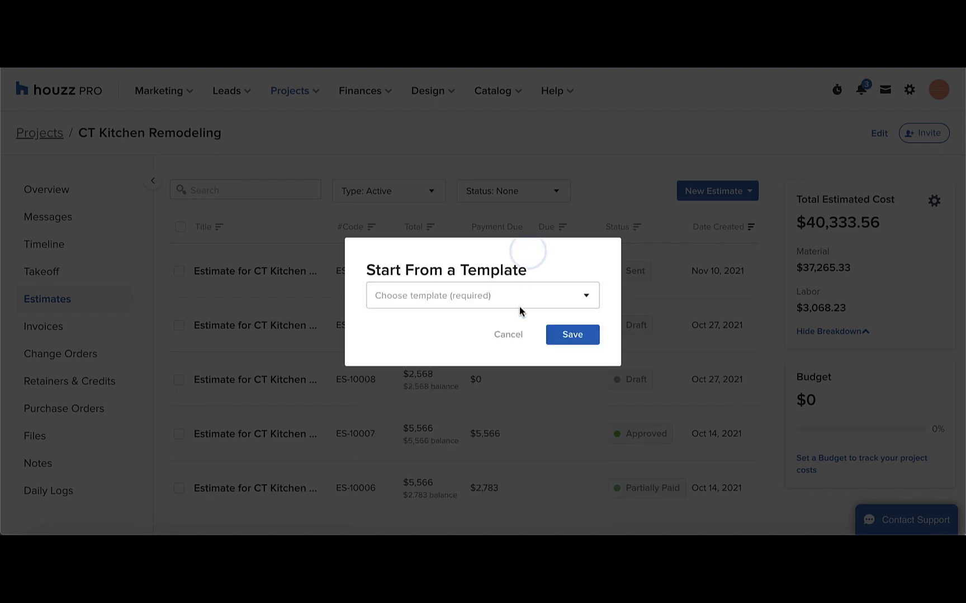
click(507, 334)
click(706, 191)
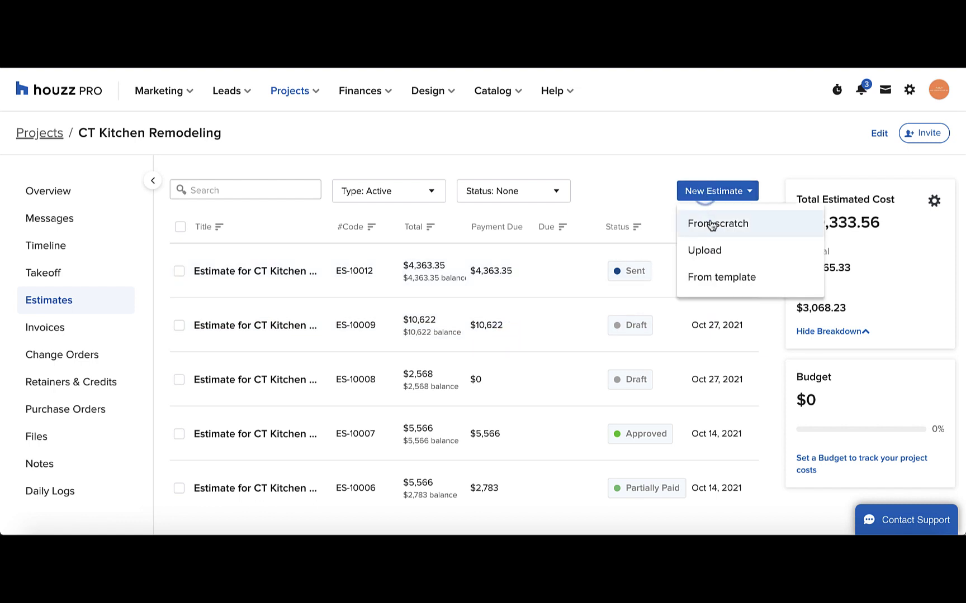
- Start blank draft estimate ES-10014 from scratch for CT Kitchen Remodeling
click(709, 223)
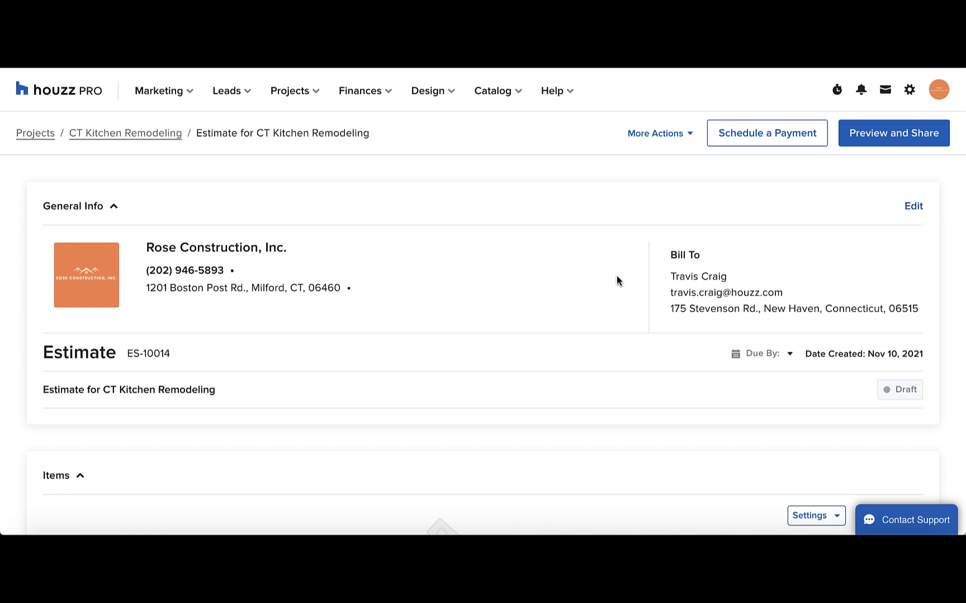
scroll(617, 337, down, 4)
scroll(617, 337, down, 2)
scroll(617, 337, down, 2)
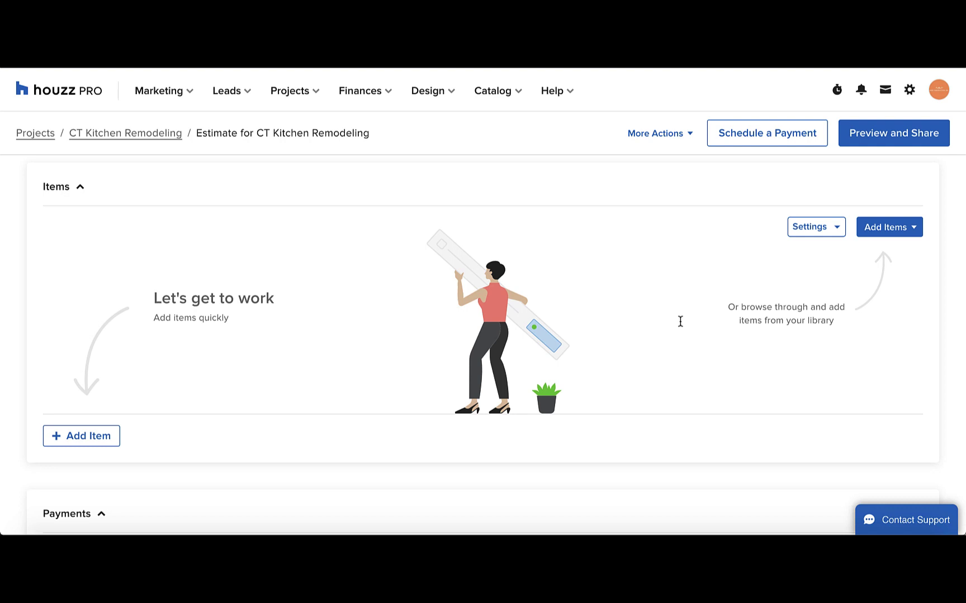
- Add the touchless sensor item from the Kitchen group of your saved parts-list items
click(905, 231)
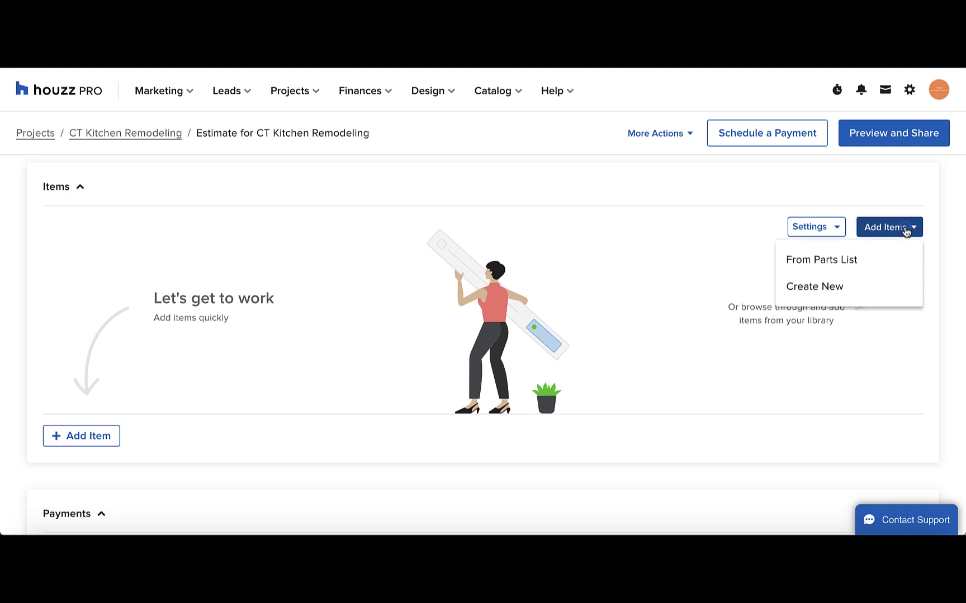
click(836, 260)
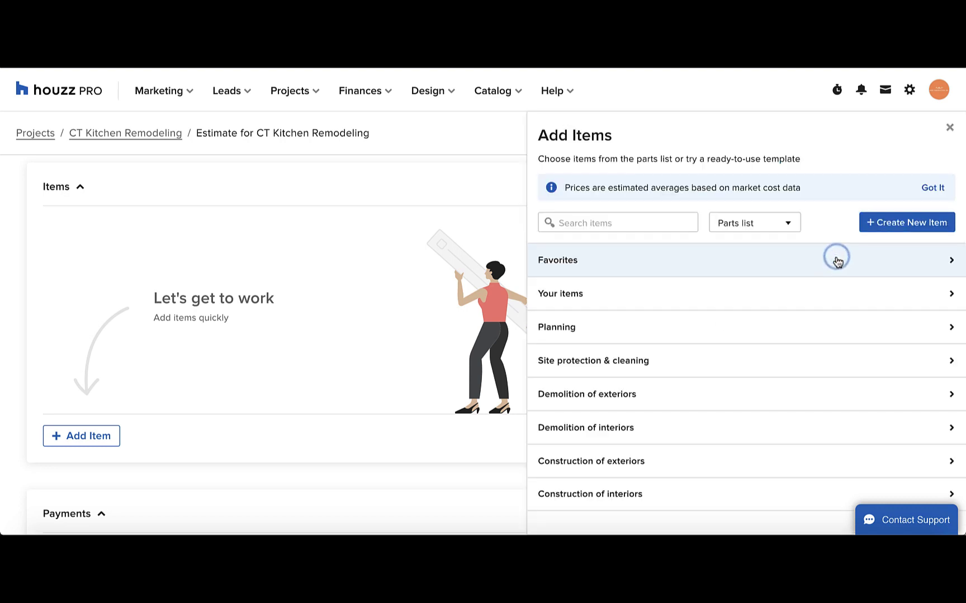
click(801, 294)
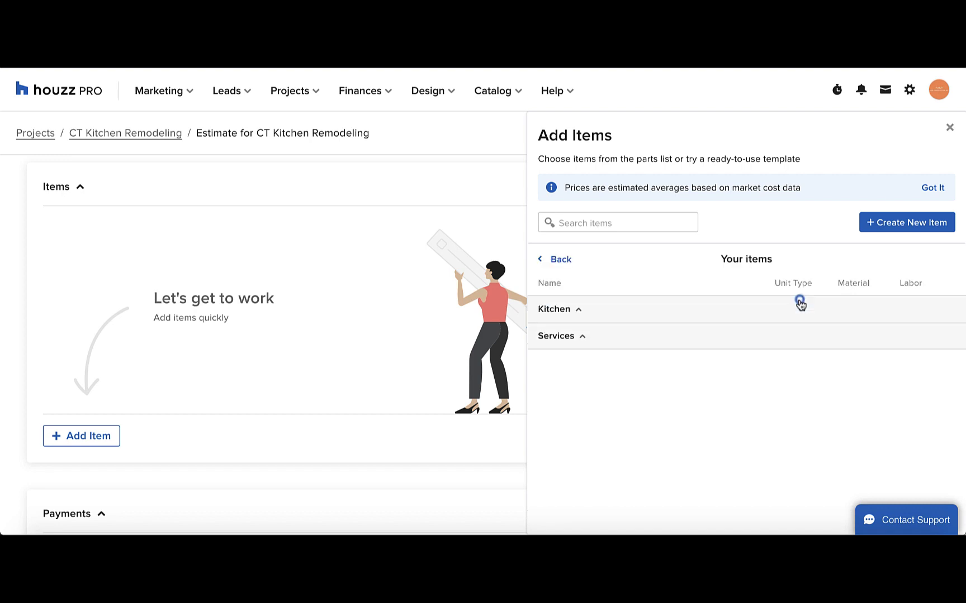
click(660, 320)
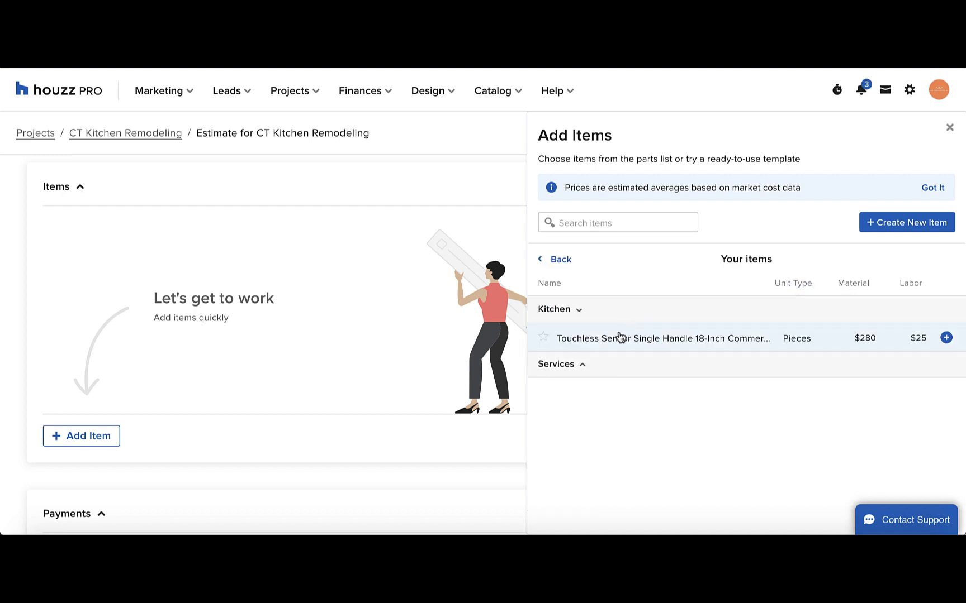
click(582, 337)
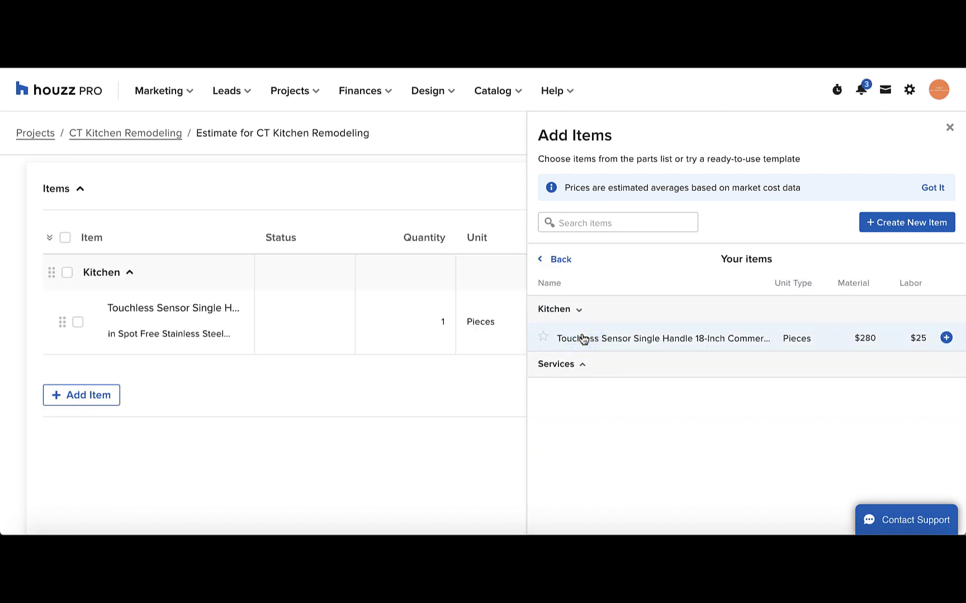
- Add Base cabinetry in lin. ft., Base cabinet - corner and Wall cabinet - oven from Cabinets - kitchen
click(561, 258)
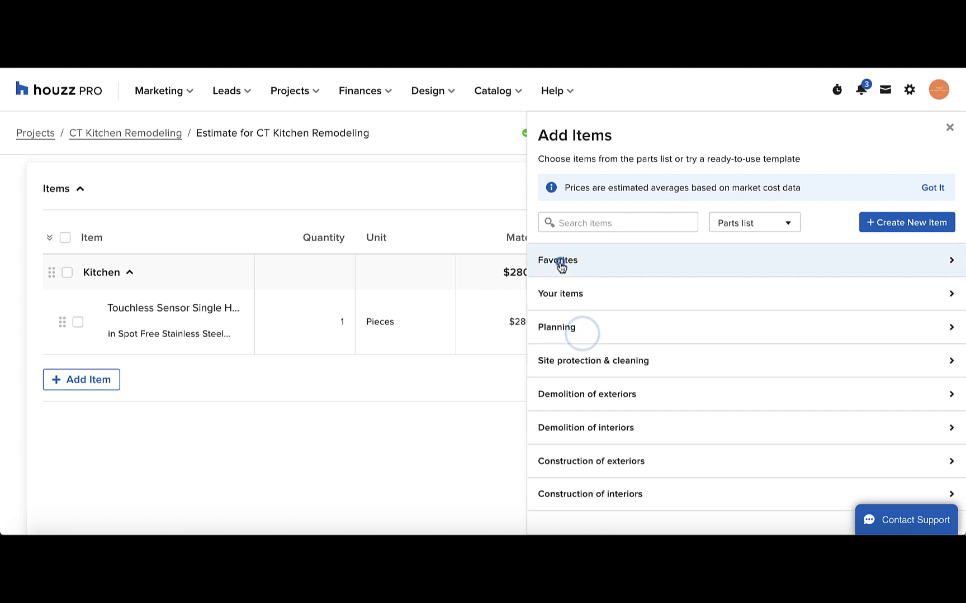
click(588, 494)
click(587, 383)
click(608, 402)
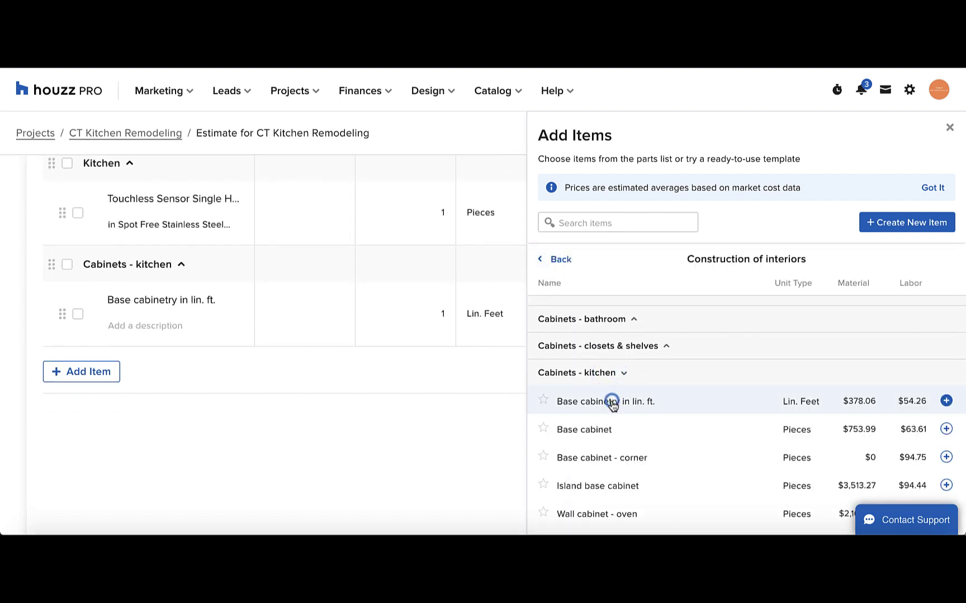
click(601, 457)
scroll(604, 466, down, 1)
click(604, 458)
key(Escape)
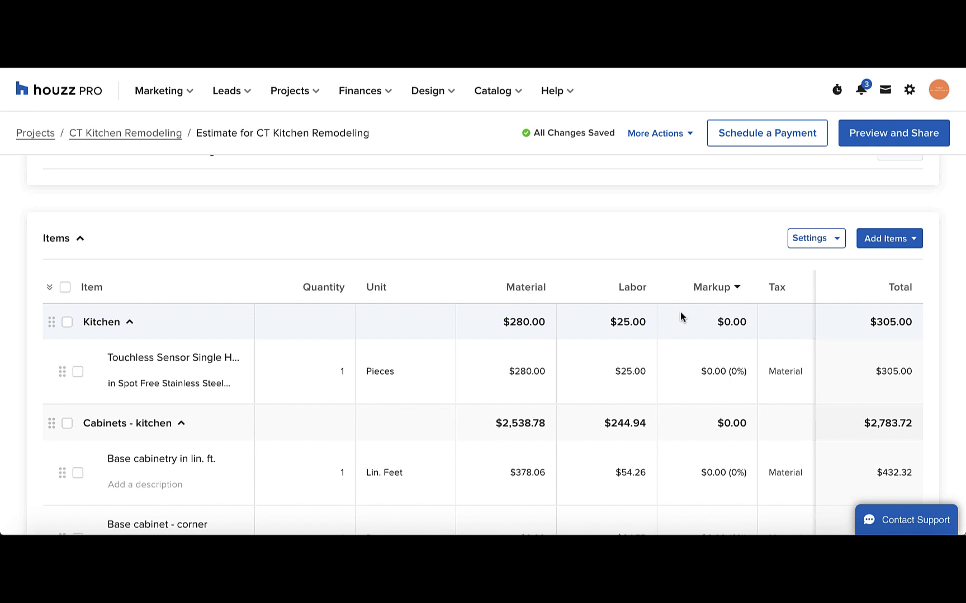
scroll(543, 438, down, 3)
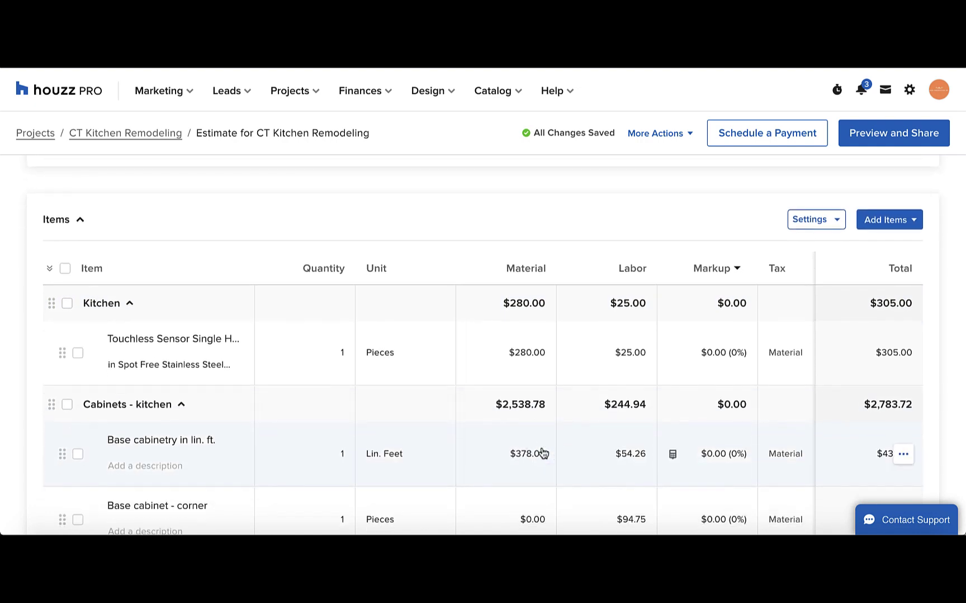
scroll(543, 438, down, 3)
scroll(541, 452, down, 1)
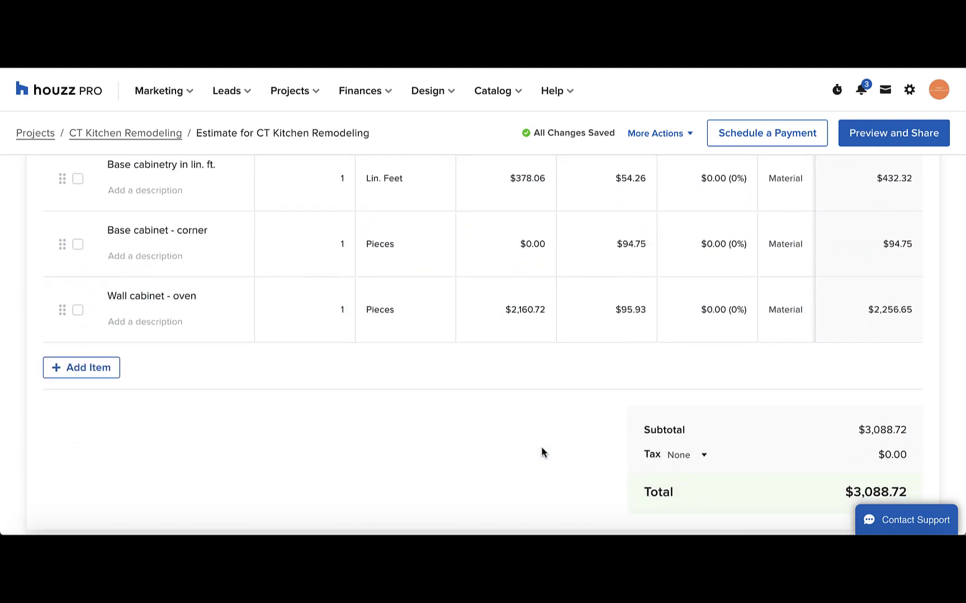
- Move the Unit and Markup columns ahead of Quantity and try dragging Touchless Sensor below the cabinets
click(97, 366)
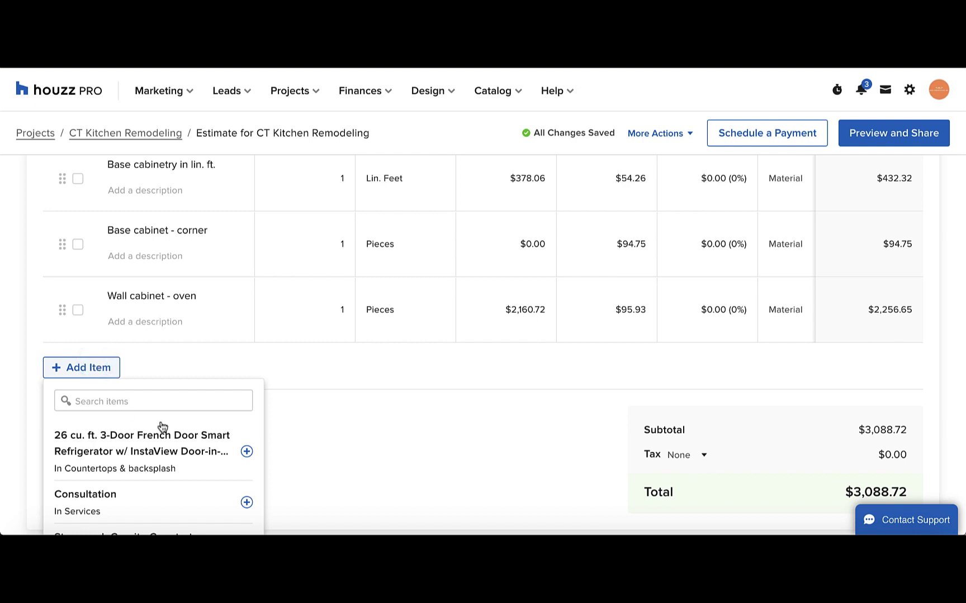
scroll(163, 426, down, 2)
scroll(163, 427, down, 3)
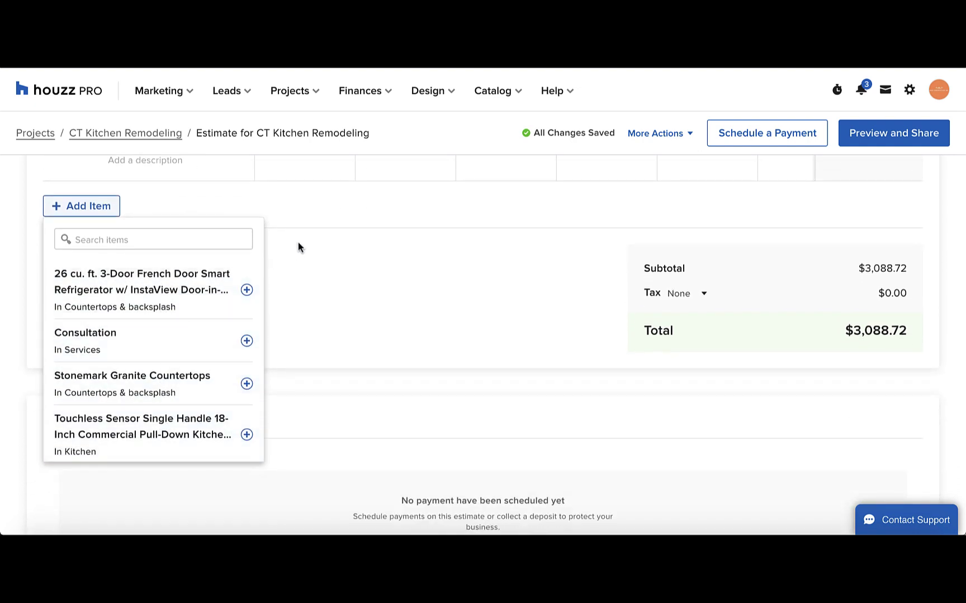
click(315, 256)
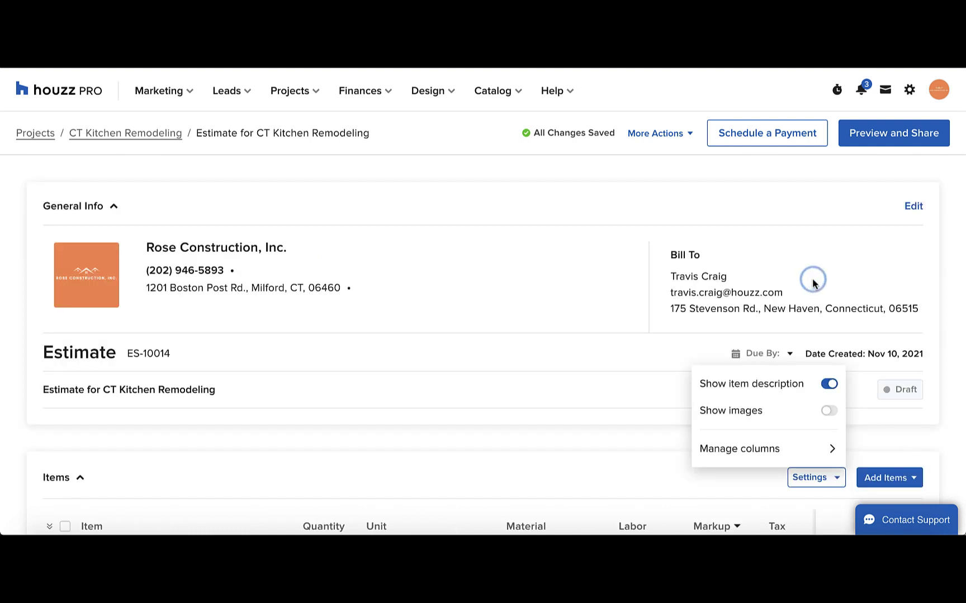
click(717, 449)
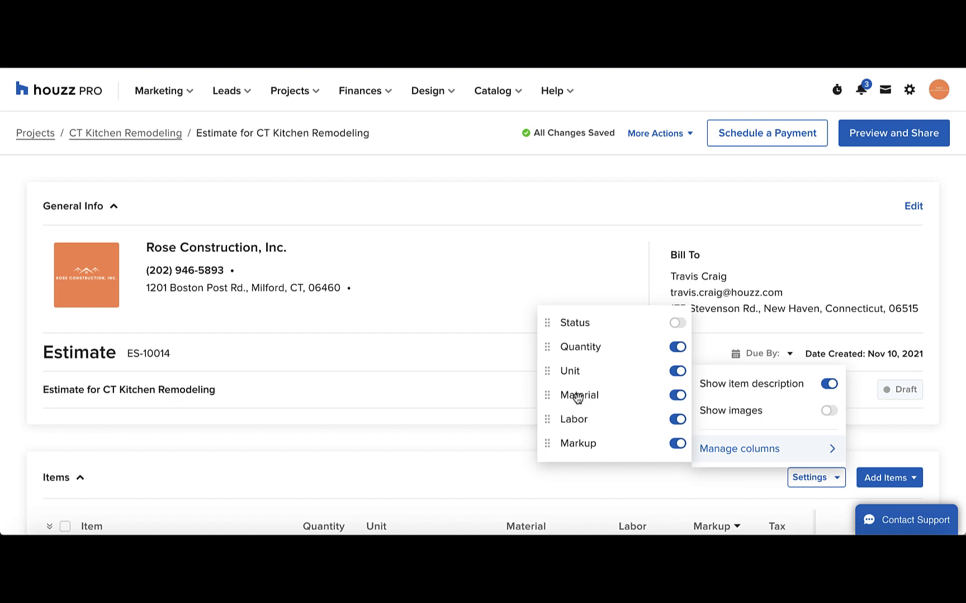
click(585, 441)
scroll(543, 444, down, 5)
scroll(528, 378, down, 5)
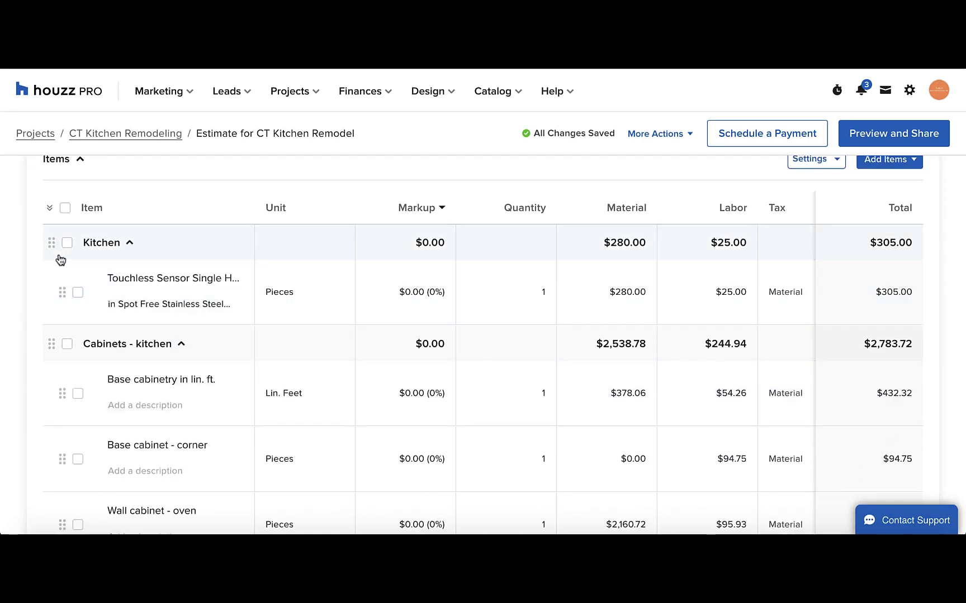
mouse_move(62, 292)
drag(61, 295, 59, 450)
drag(50, 242, 47, 355)
scroll(314, 257, down, 5)
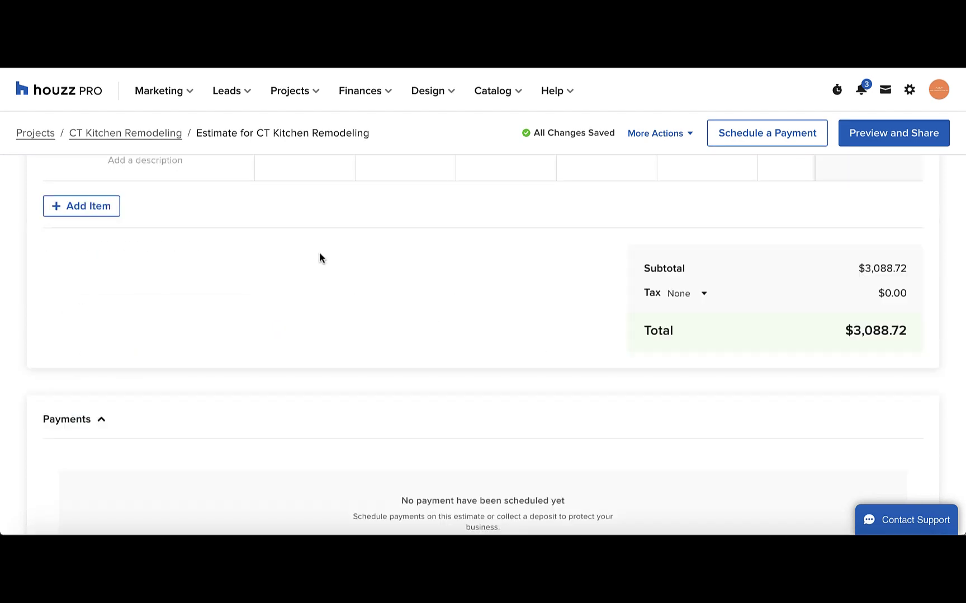
scroll(571, 292, down, 5)
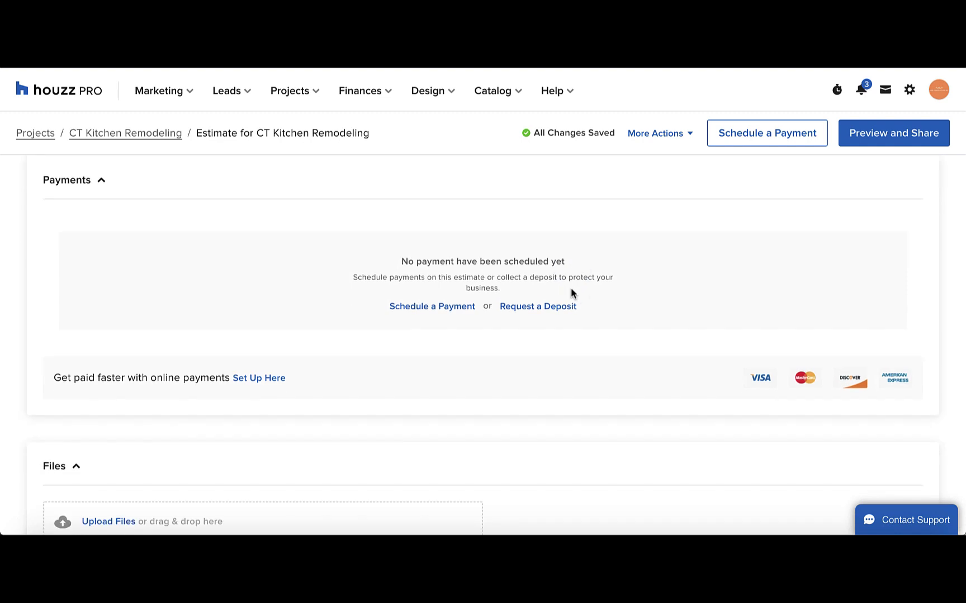
- Add two 50% payments of $1,544.36 and make Payment 1 due December 15, 2021
click(427, 307)
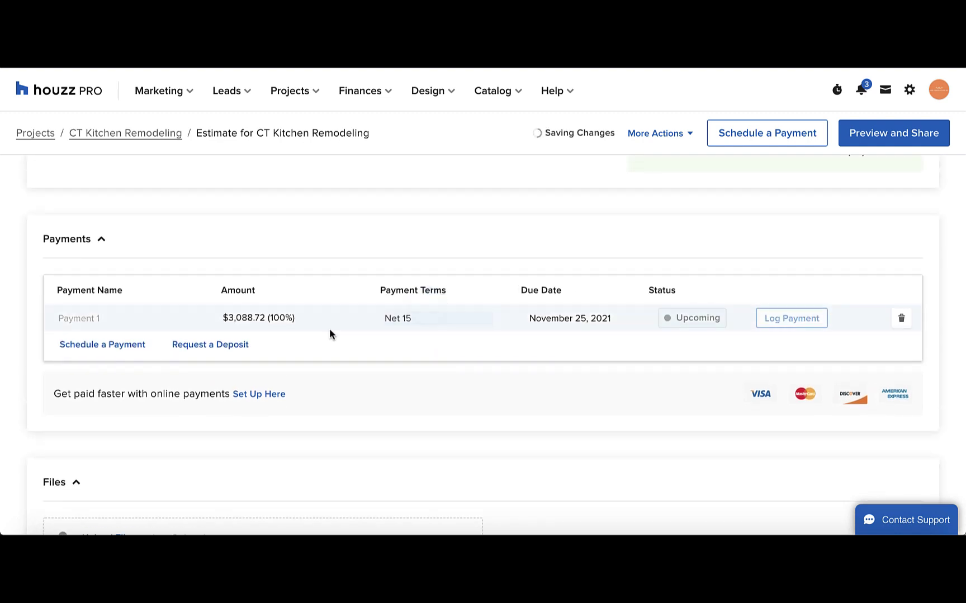
click(133, 347)
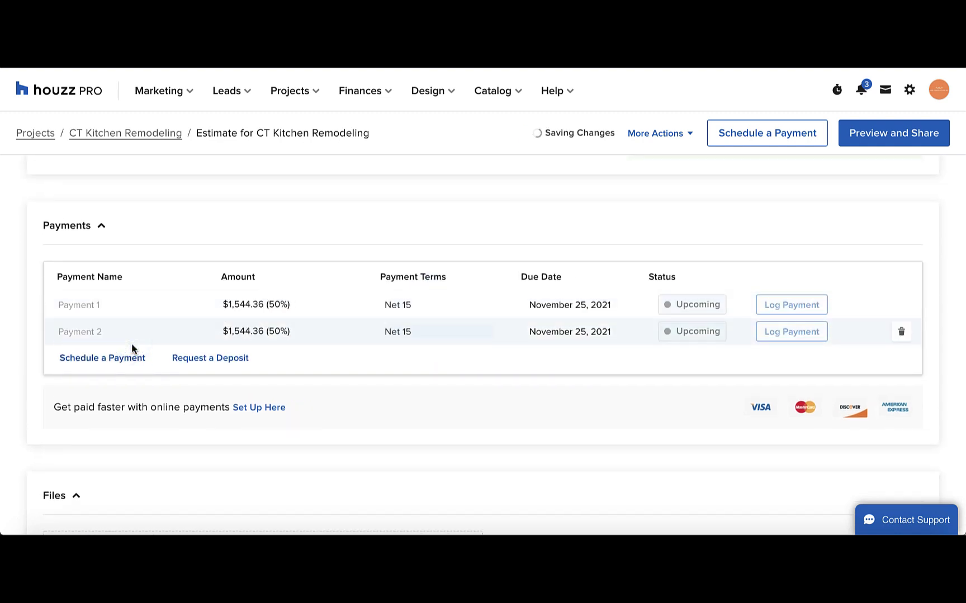
click(538, 305)
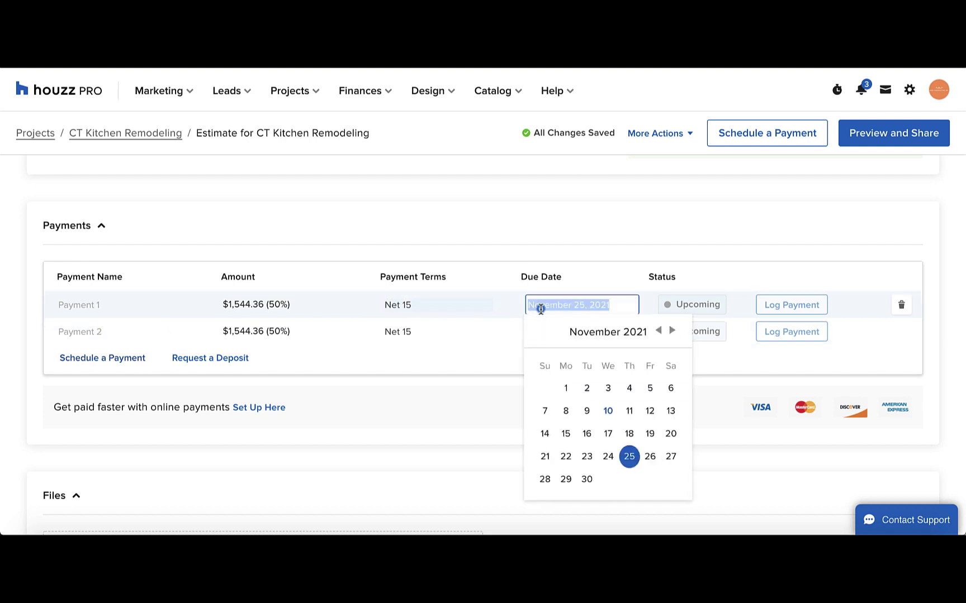
click(571, 477)
click(575, 332)
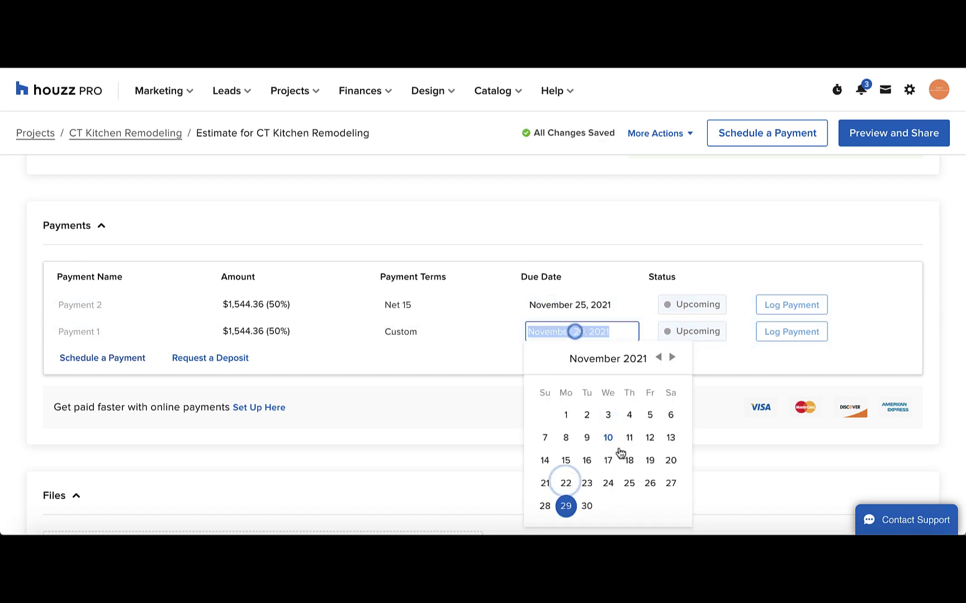
click(672, 360)
click(606, 459)
scroll(513, 406, down, 3)
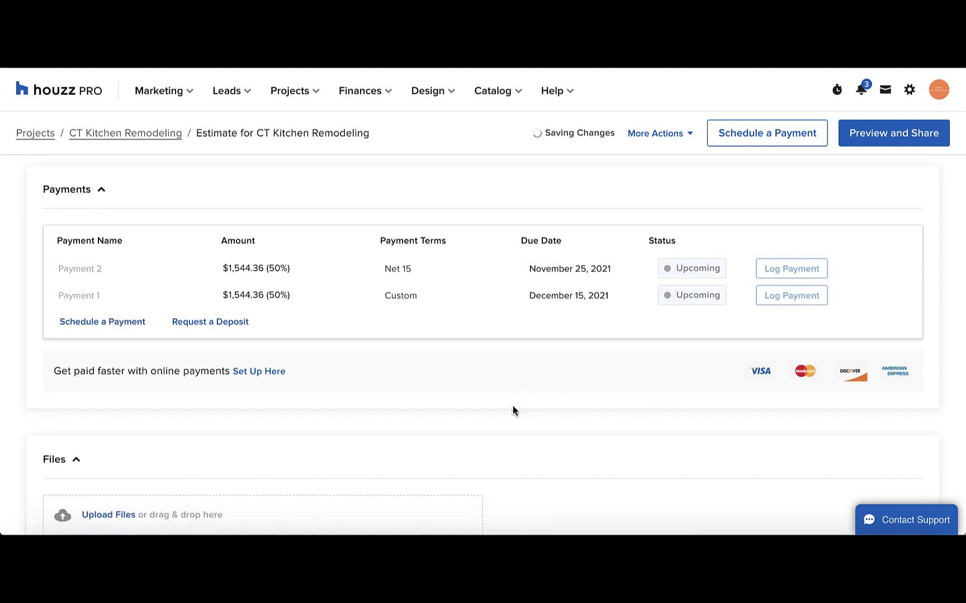
scroll(512, 406, down, 3)
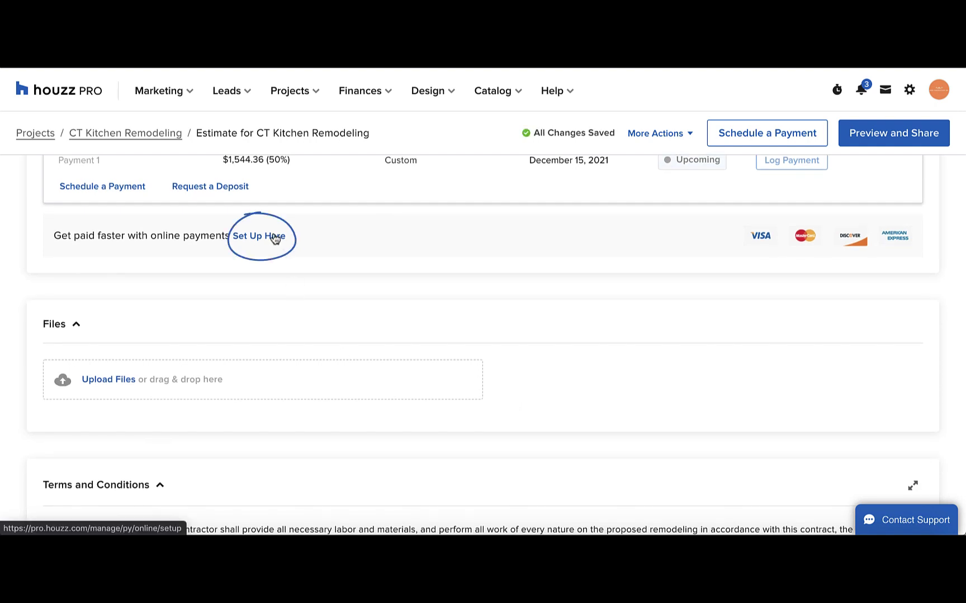
scroll(276, 238, down, 1)
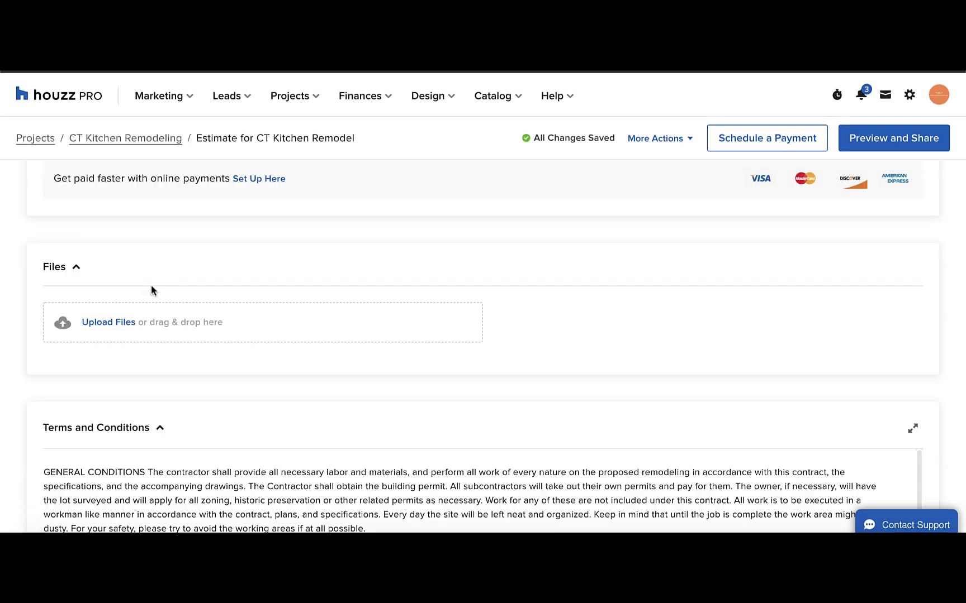
- Upload the A-1 Kitchen Floor Plan image and check the uploaded file's options menu
click(107, 324)
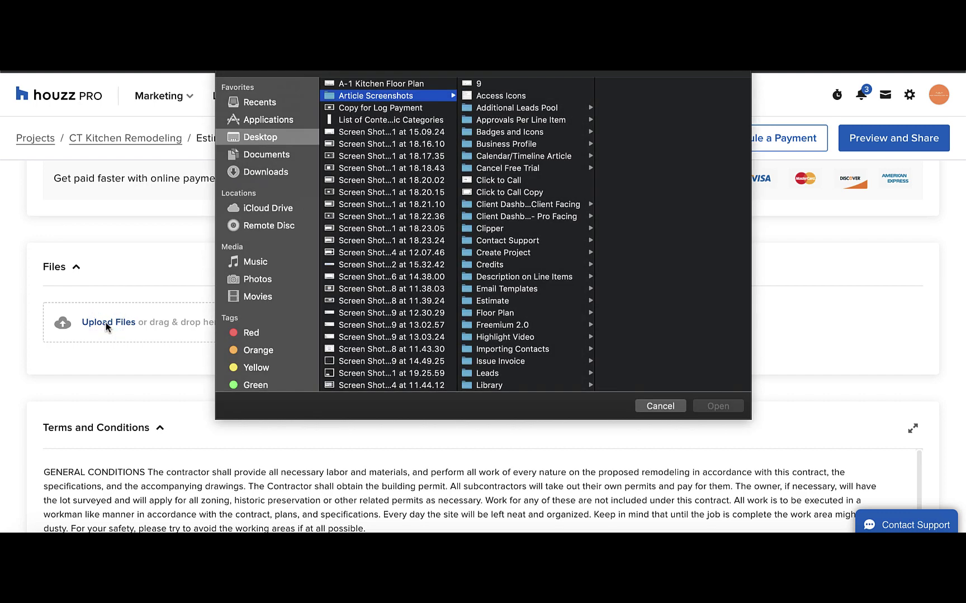
click(379, 84)
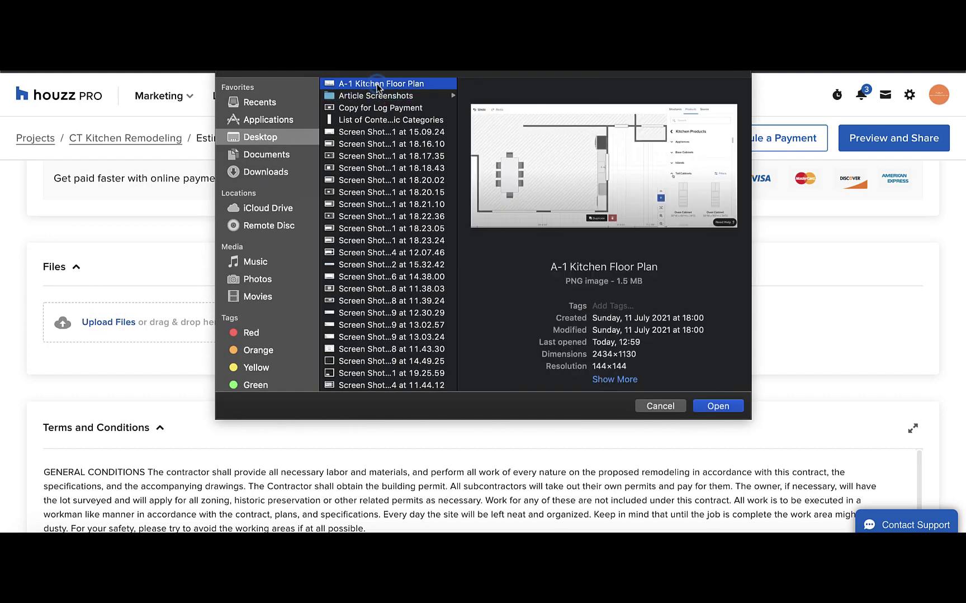
click(718, 405)
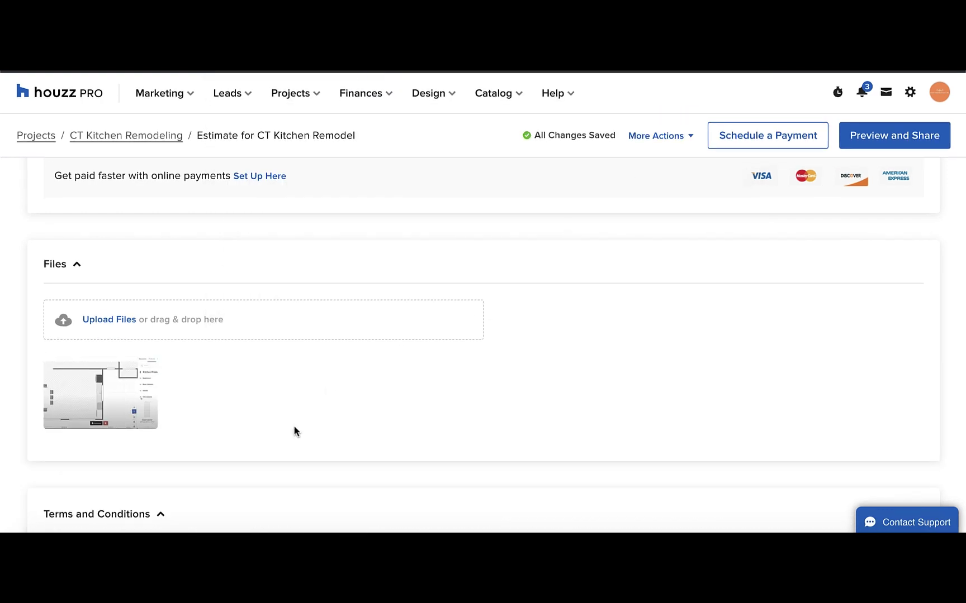
mouse_move(100, 394)
click(141, 420)
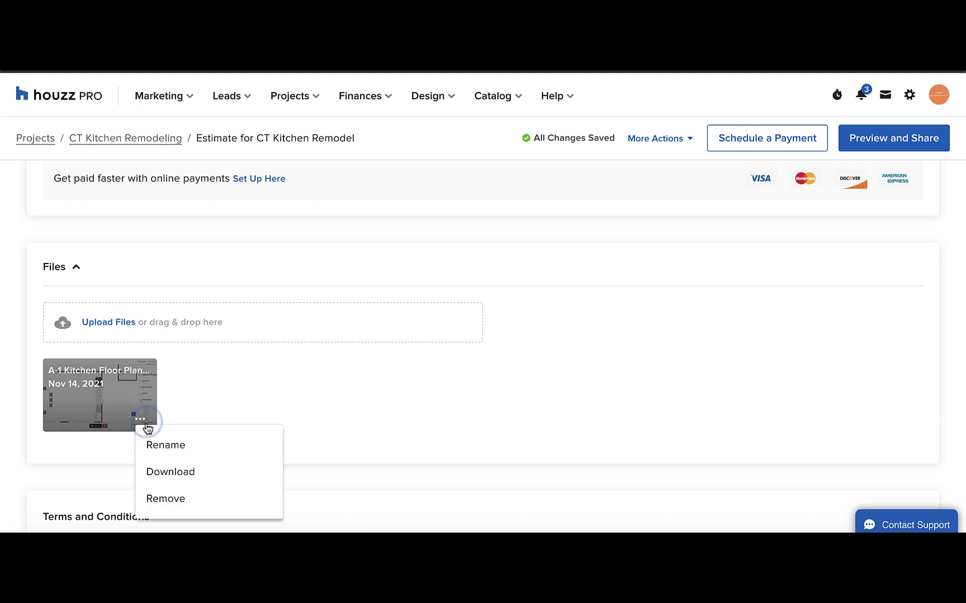
click(362, 408)
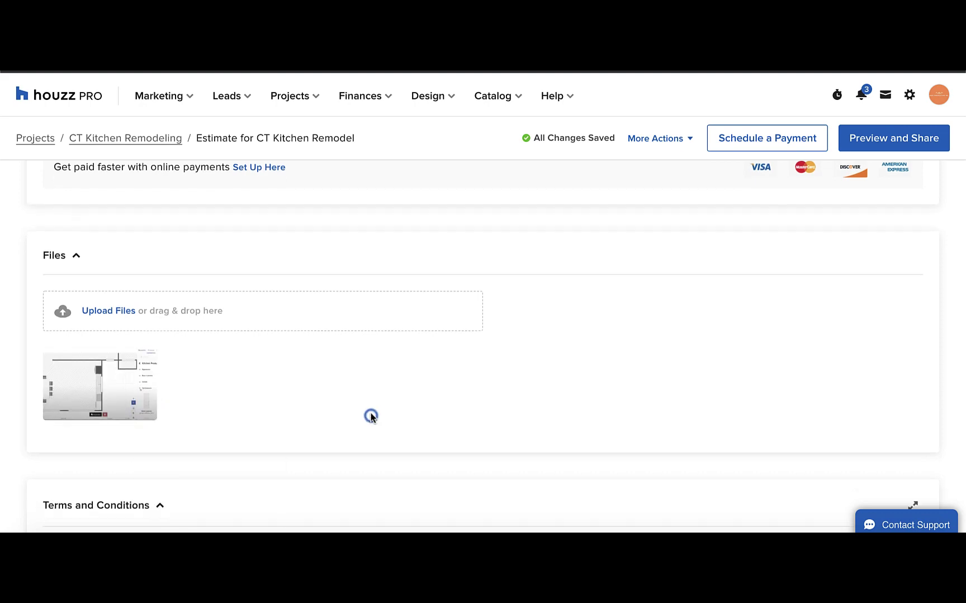
scroll(215, 364, down, 8)
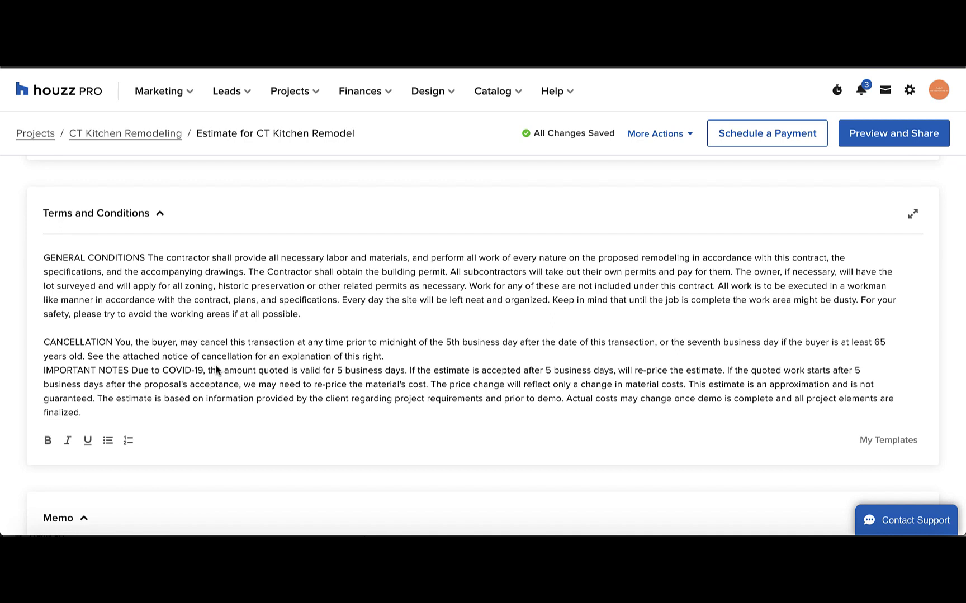
- Make all the terms and conditions text bold and italic, glancing at My Templates
triple_click(137, 412)
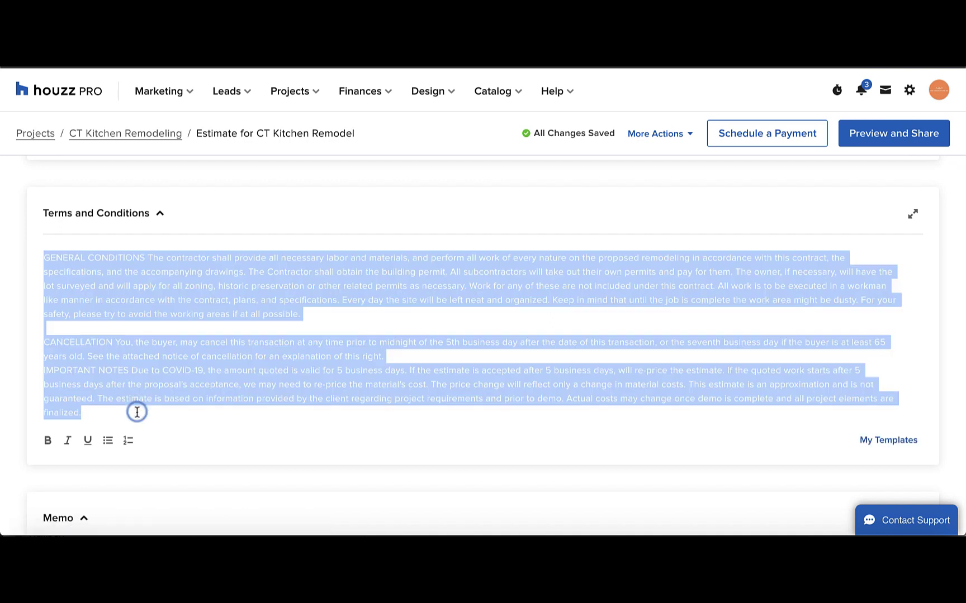
click(49, 441)
click(72, 441)
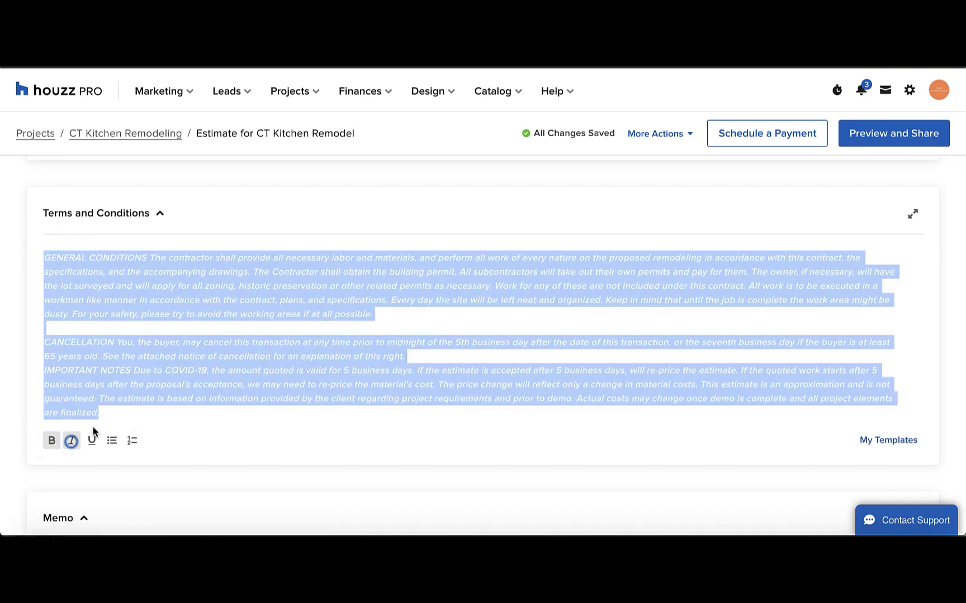
click(131, 411)
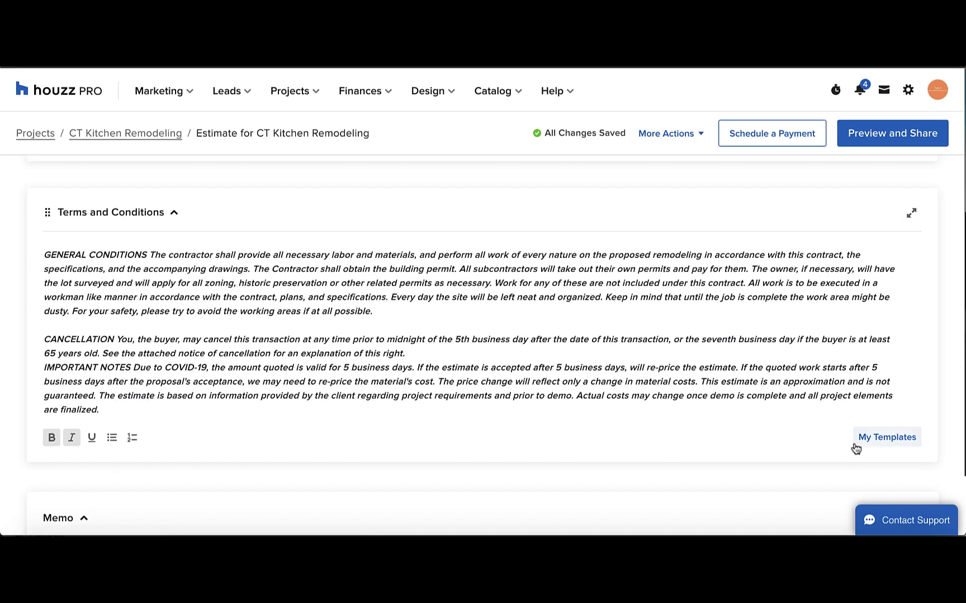
click(875, 440)
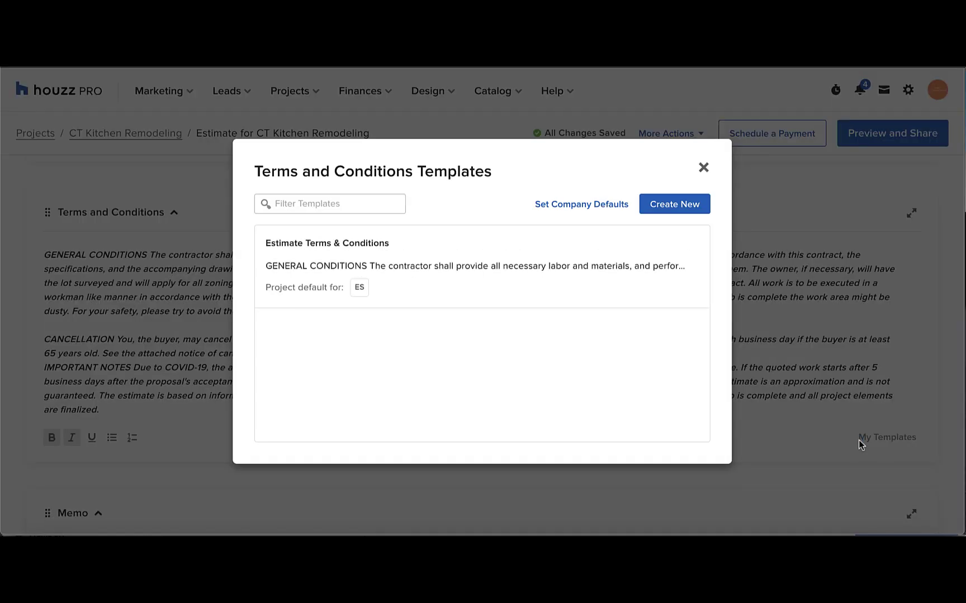
click(703, 167)
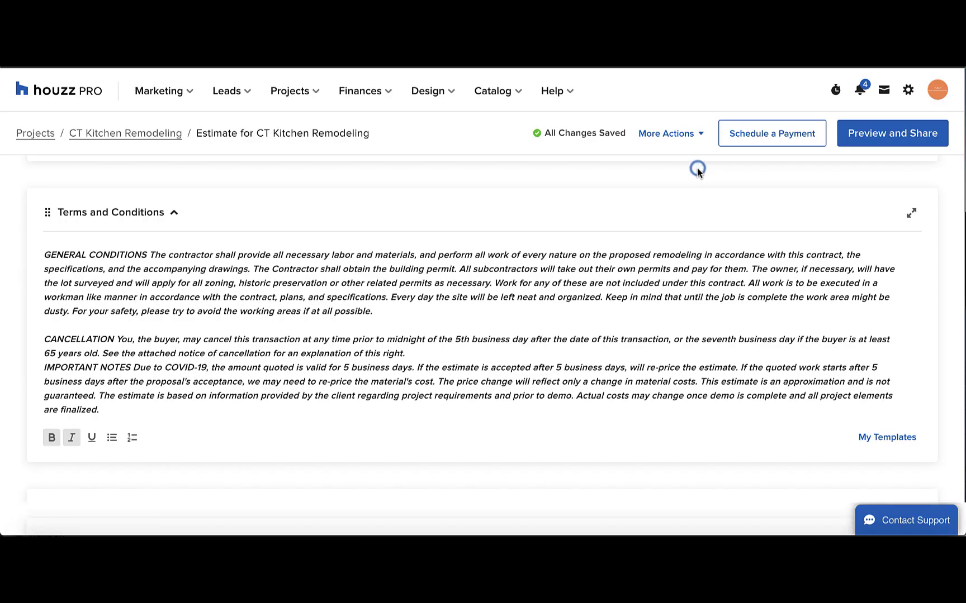
scroll(543, 398, down, 5)
- Make the entire memo text bold
triple_click(436, 348)
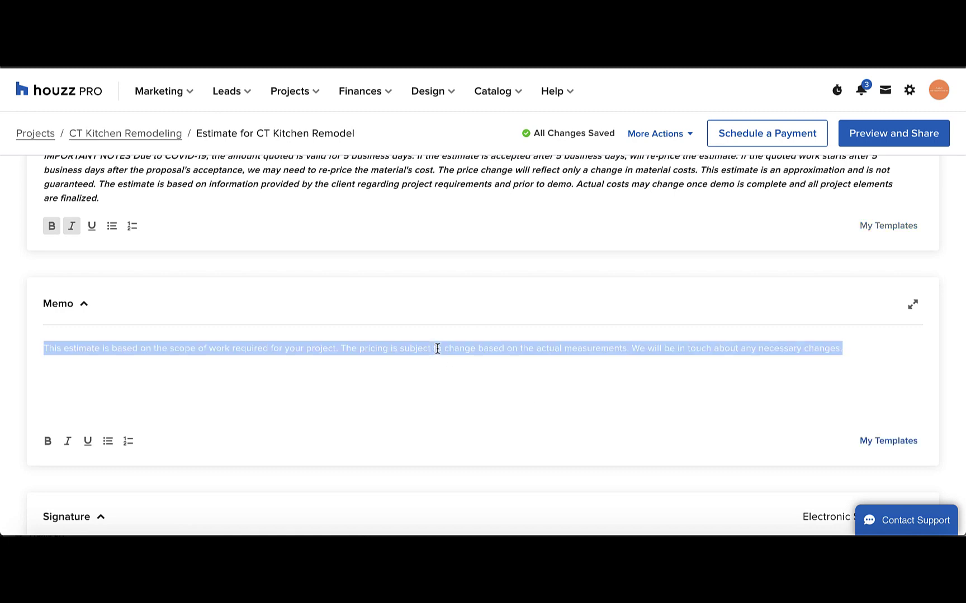
click(49, 440)
click(241, 412)
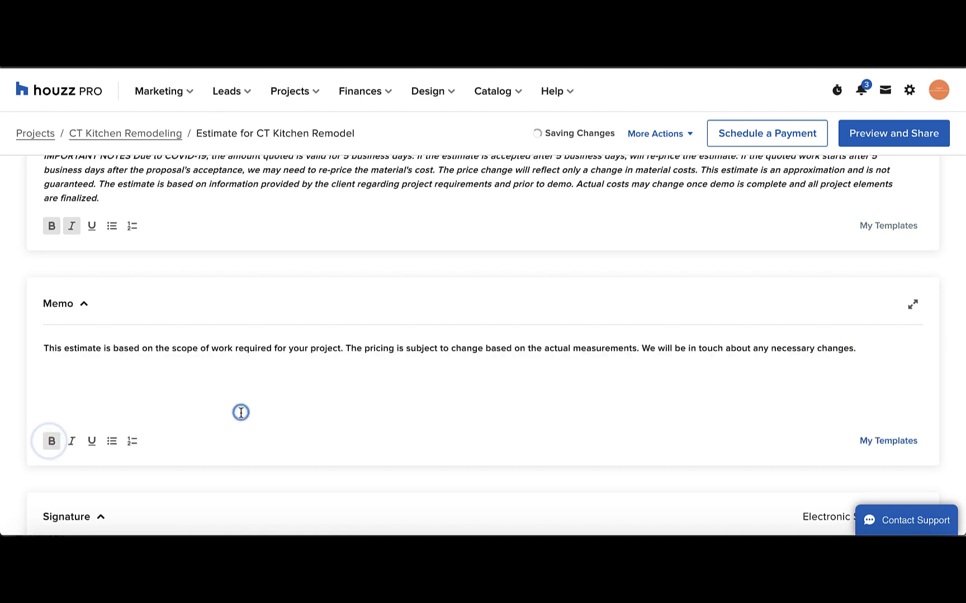
scroll(696, 404, down, 5)
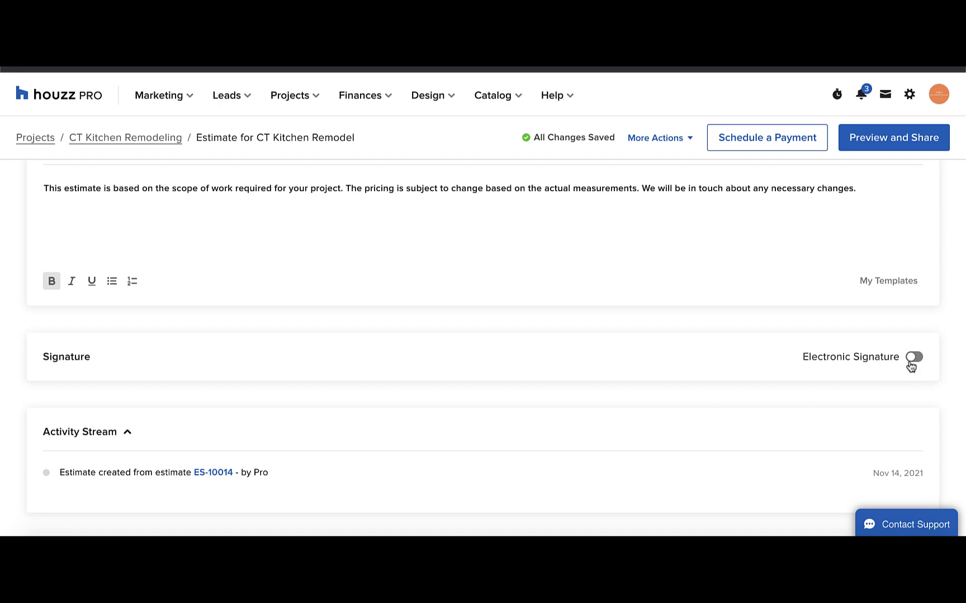
- Turn on Electronic Signature and expand the Signature section to show company and client lines
click(913, 357)
click(100, 359)
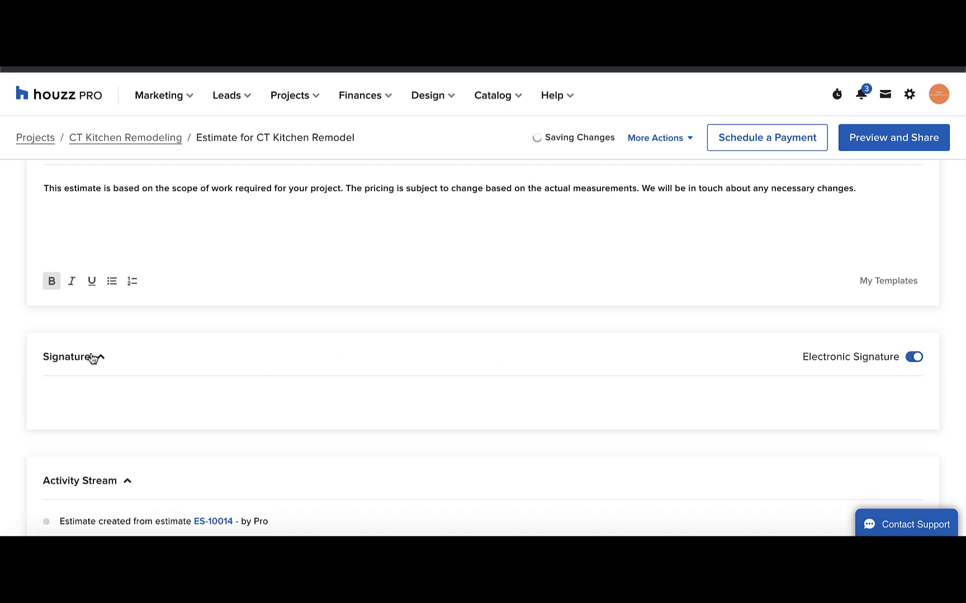
scroll(478, 435, down, 2)
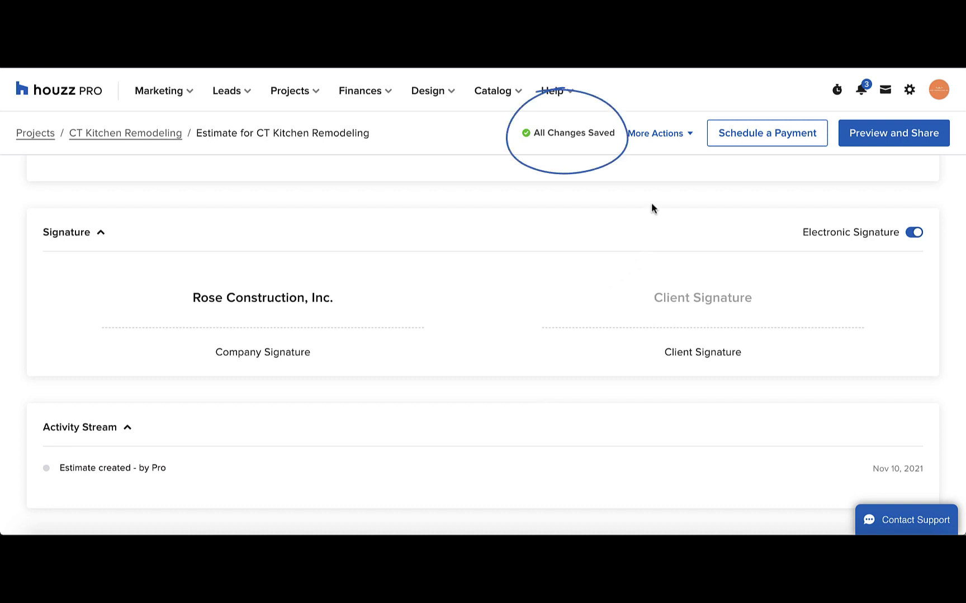
click(655, 134)
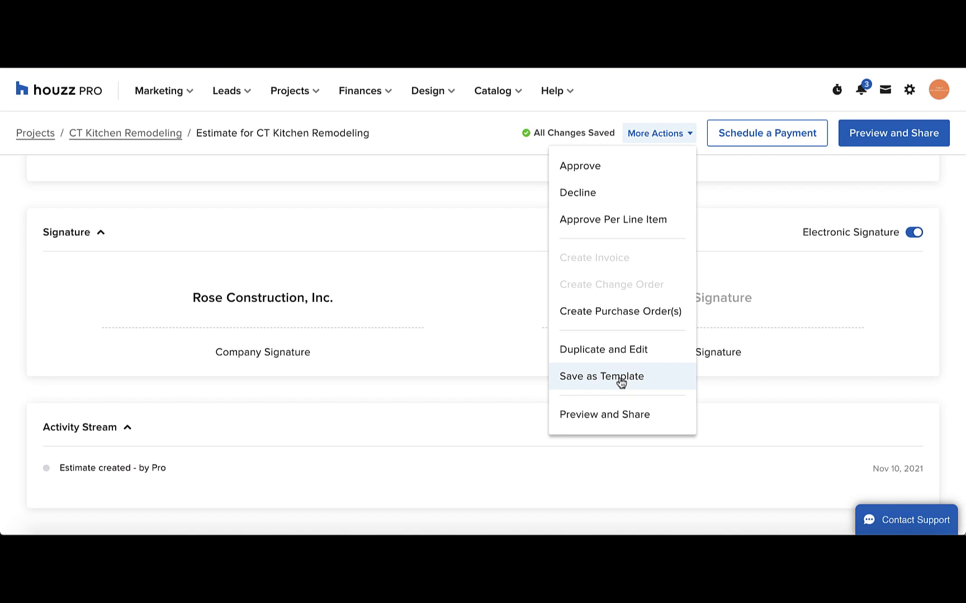
click(747, 213)
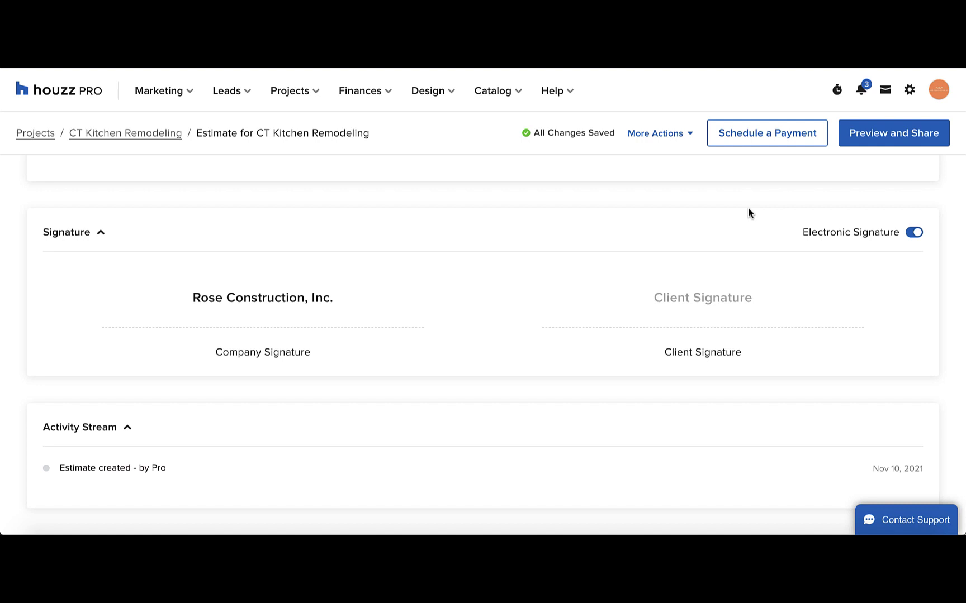